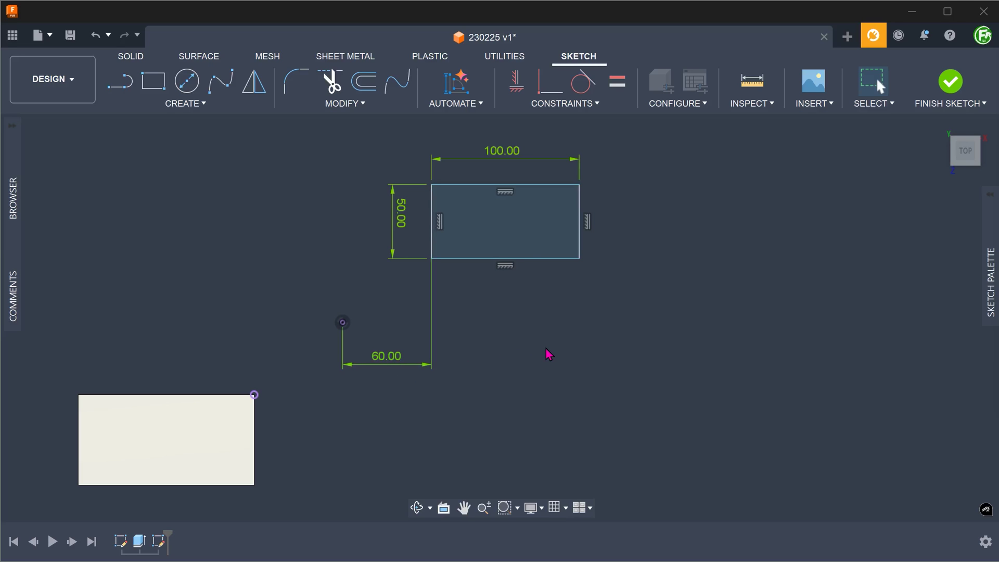
Step: Nudge the 100 × 50 rectangle slightly lower and grab the pale rectangle's corner point
{"action": "mouse_move", "coordinate": [582, 260]}
{"action": "left_mouse_down"}
{"action": "mouse_move", "coordinate": [579, 305]}
{"action": "mouse_move", "coordinate": [579, 251]}
{"action": "mouse_move", "coordinate": [573, 289]}
{"action": "mouse_move", "coordinate": [562, 241]}
{"action": "mouse_move", "coordinate": [551, 279]}
{"action": "mouse_move", "coordinate": [553, 271]}
{"action": "left_mouse_up"}
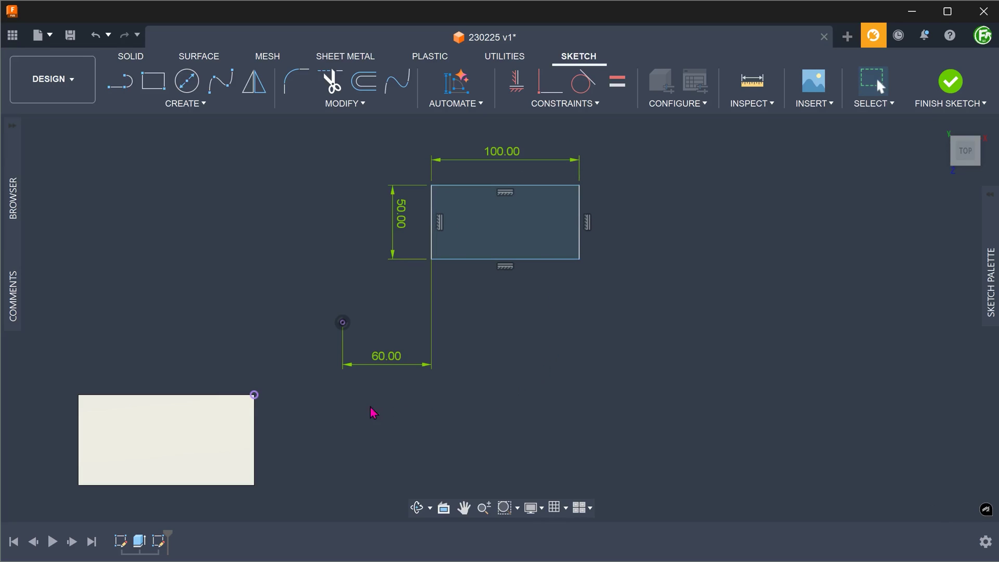
{"action": "left_click_drag", "start_coordinate": [254, 395], "coordinate": [256, 398]}
Step: Run AI AutoConstrain on the rectangle sketch to propose 4 constraints and 4 dimensions
{"action": "left_click", "coordinate": [441, 106]}
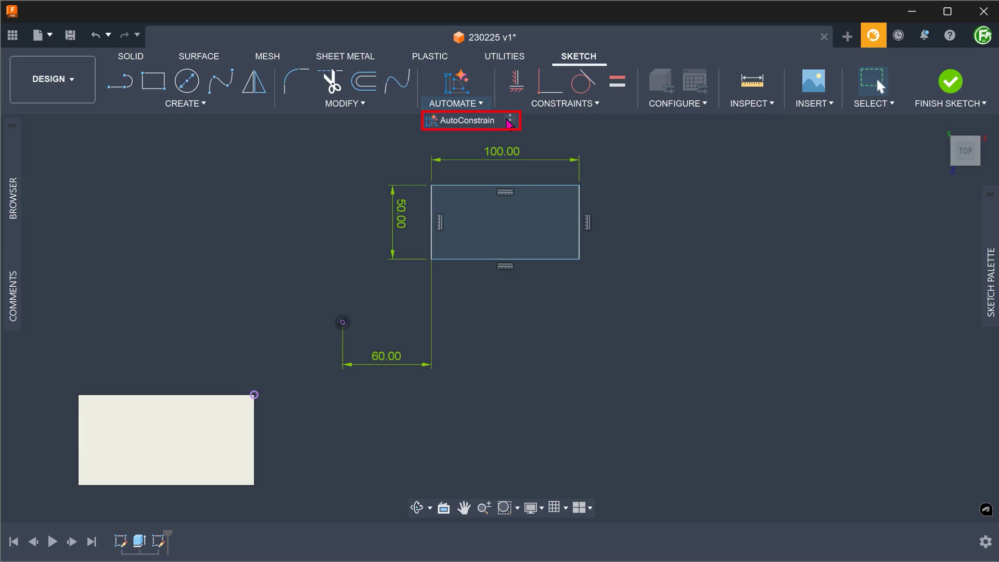
{"action": "left_click", "coordinate": [504, 121]}
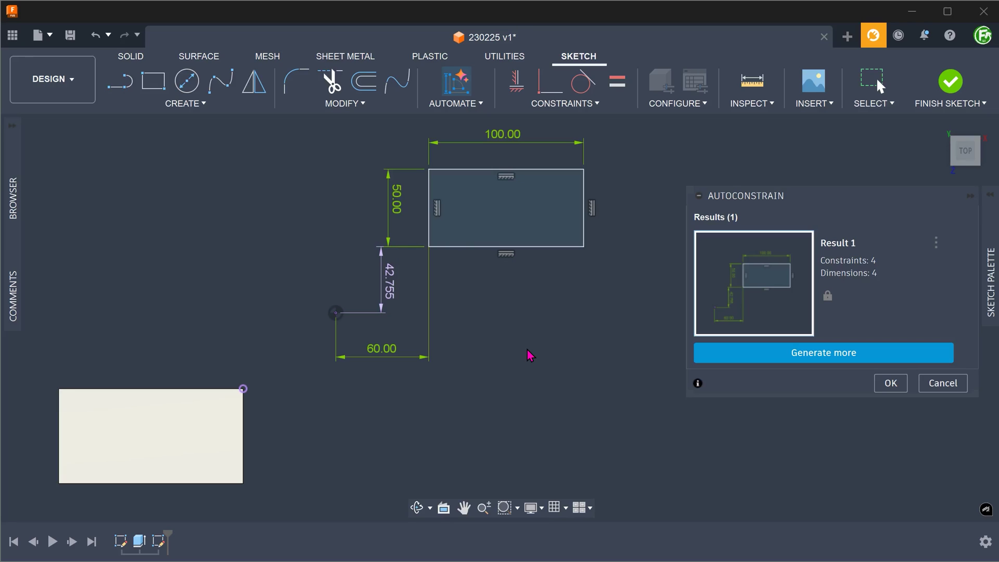
Step: Set Result 1's datum to the pale rectangle's corner and accept the proposed dimensions
{"action": "left_click", "coordinate": [938, 247]}
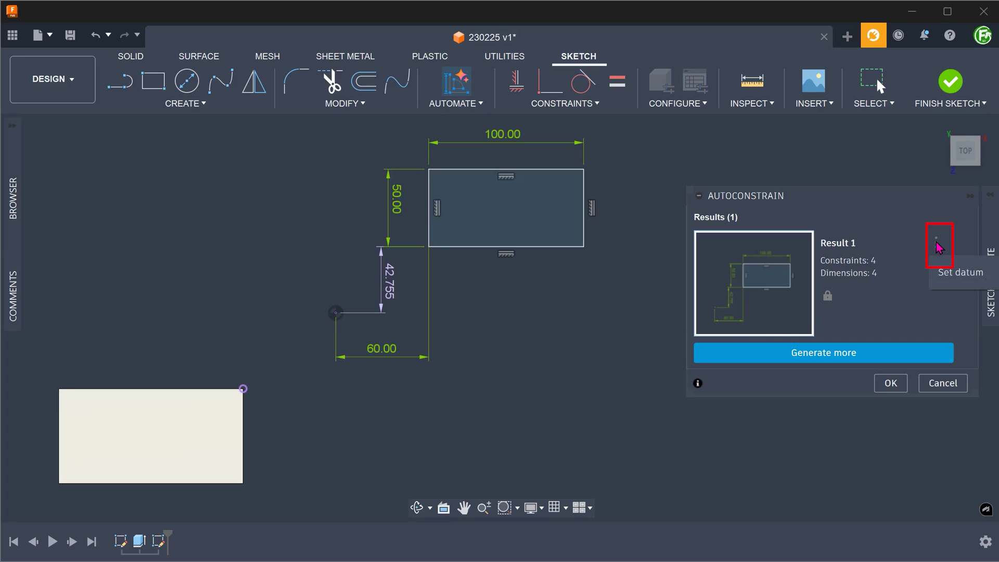
{"action": "left_click", "coordinate": [967, 281]}
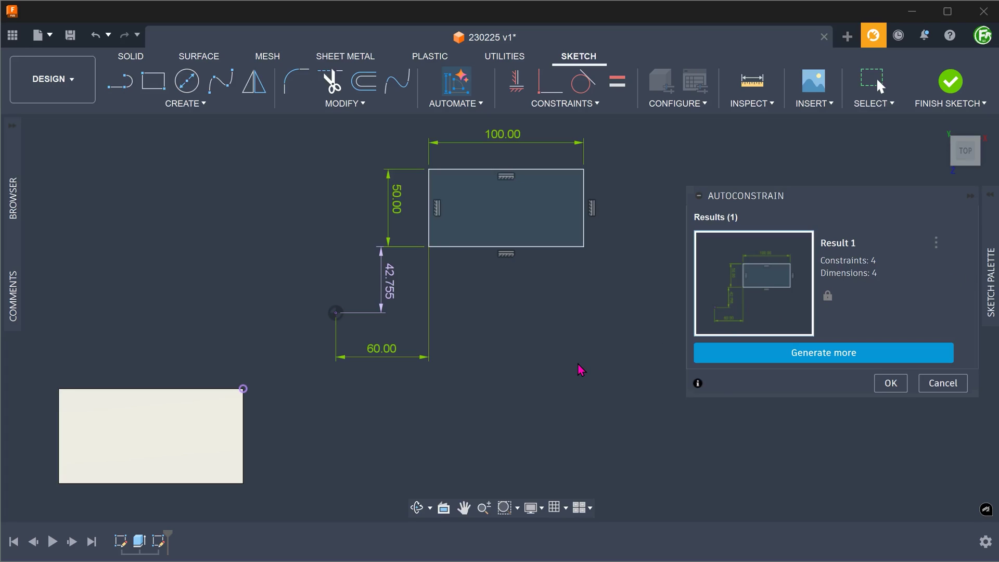
{"action": "left_click", "coordinate": [242, 388]}
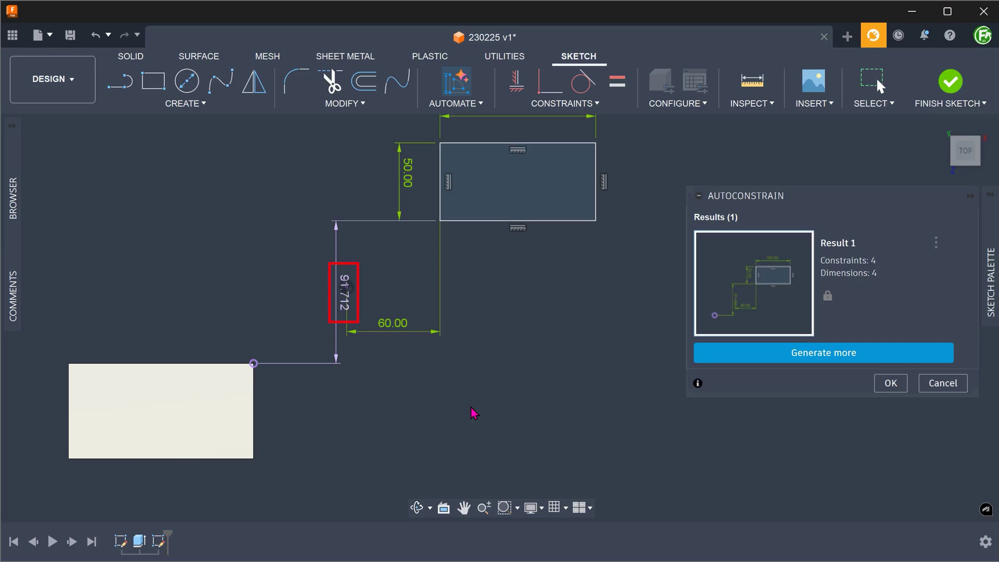
{"action": "left_click", "coordinate": [880, 383]}
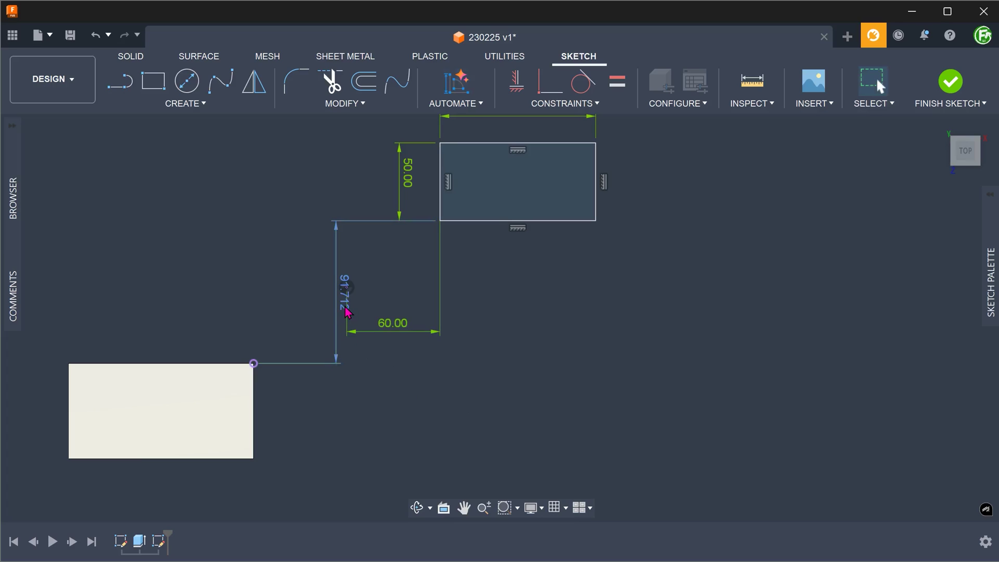
Step: Move the 91.712 vertical dimension left and change its value to 80
{"action": "left_click_drag", "start_coordinate": [346, 288], "coordinate": [319, 299]}
{"action": "double_click", "coordinate": [322, 309]}
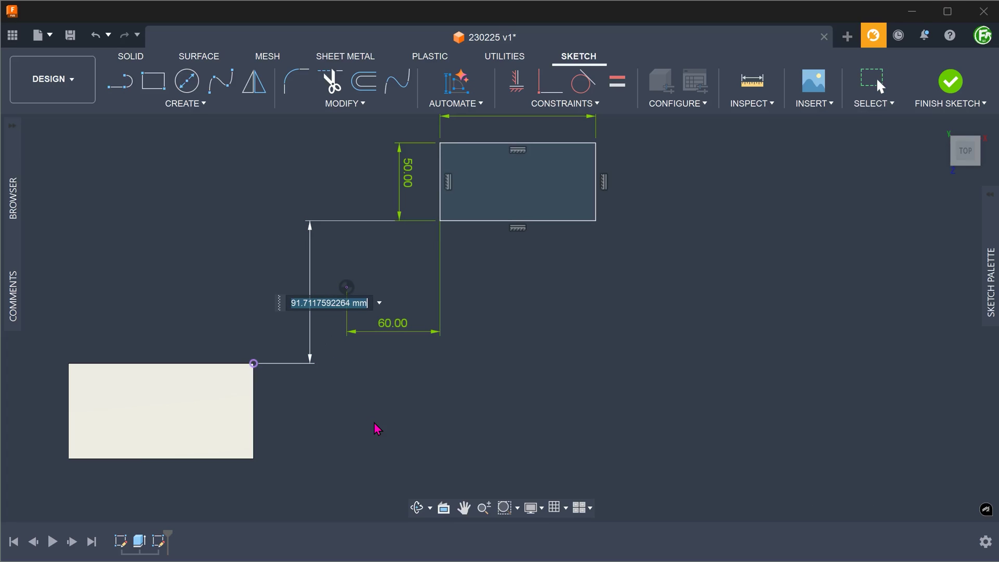
{"action": "type", "text": "80"}
{"action": "key", "text": "Return"}
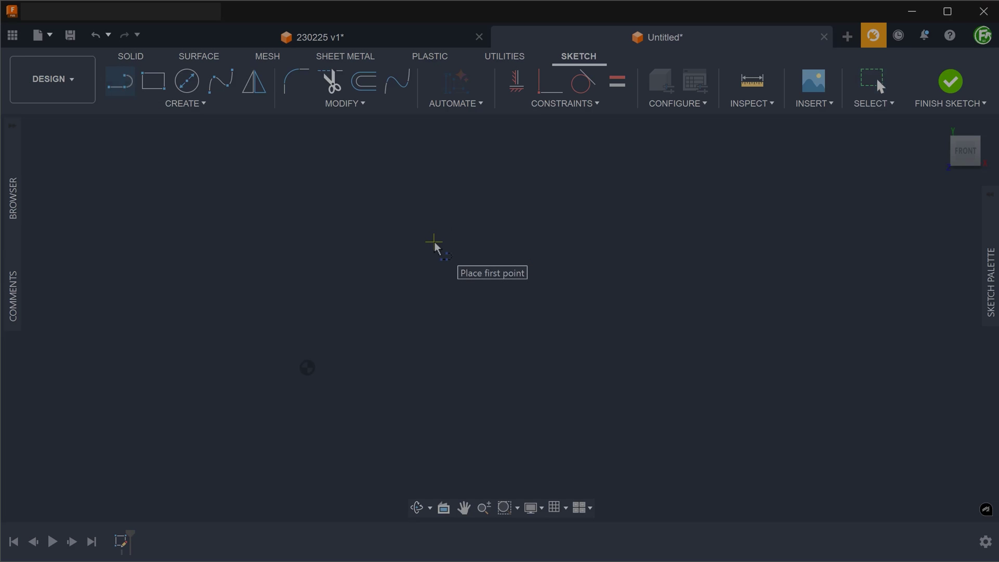
Step: Draw a closed four-sided outline: vertical left edge, horizontal bottom, slanted top
{"action": "left_click", "coordinate": [434, 242]}
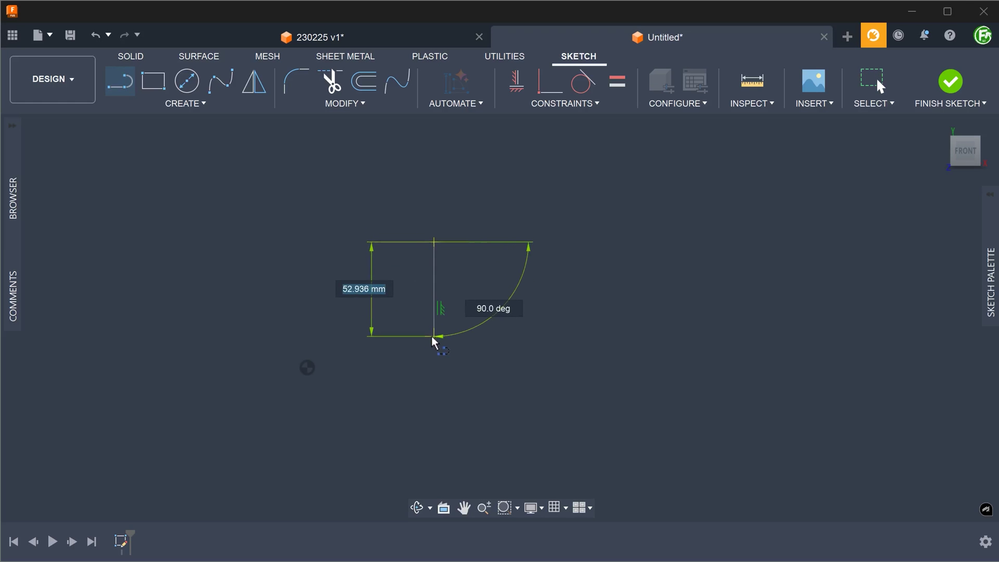
{"action": "left_click", "coordinate": [433, 336]}
{"action": "left_click", "coordinate": [538, 336]}
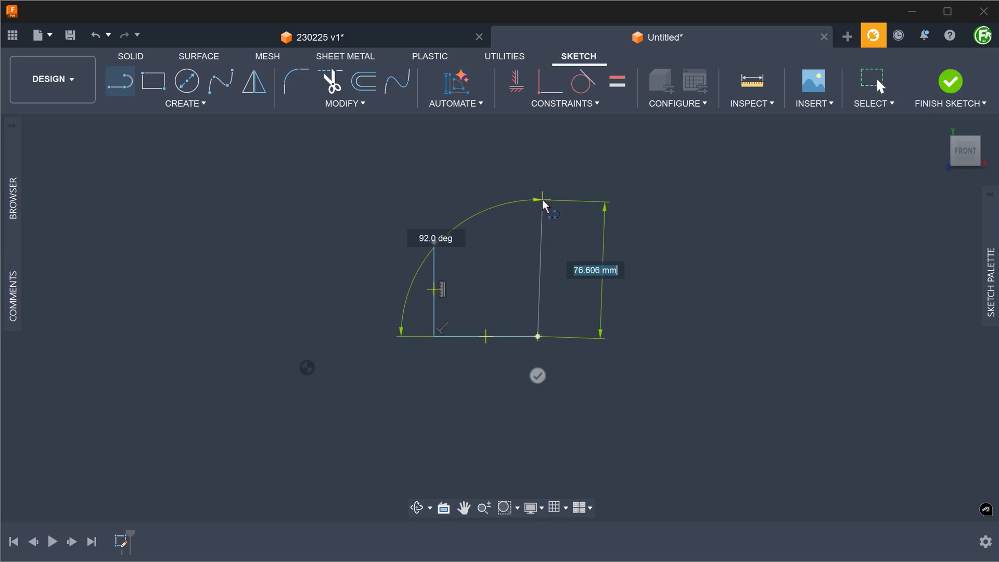
{"action": "left_click", "coordinate": [542, 193]}
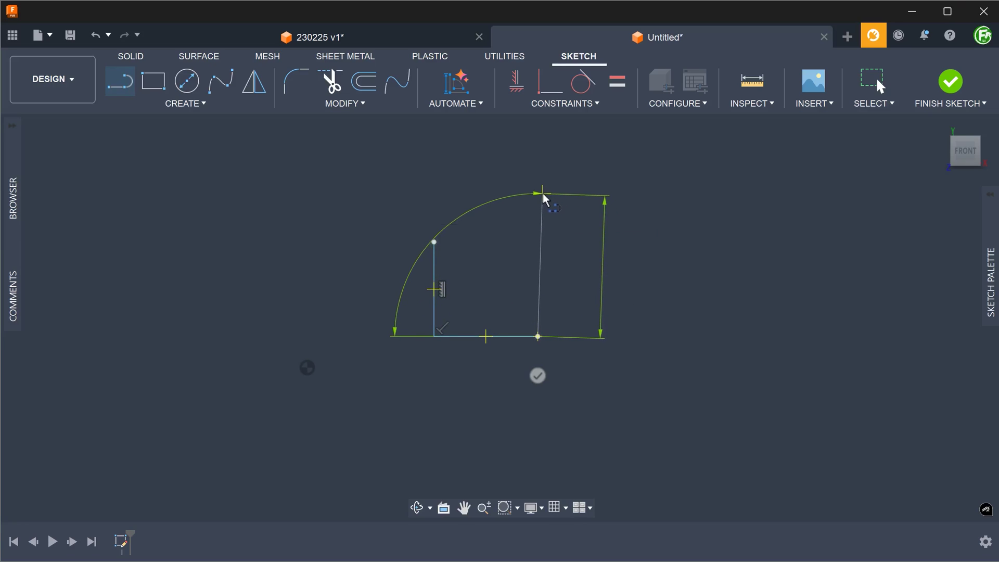
{"action": "left_click", "coordinate": [430, 240]}
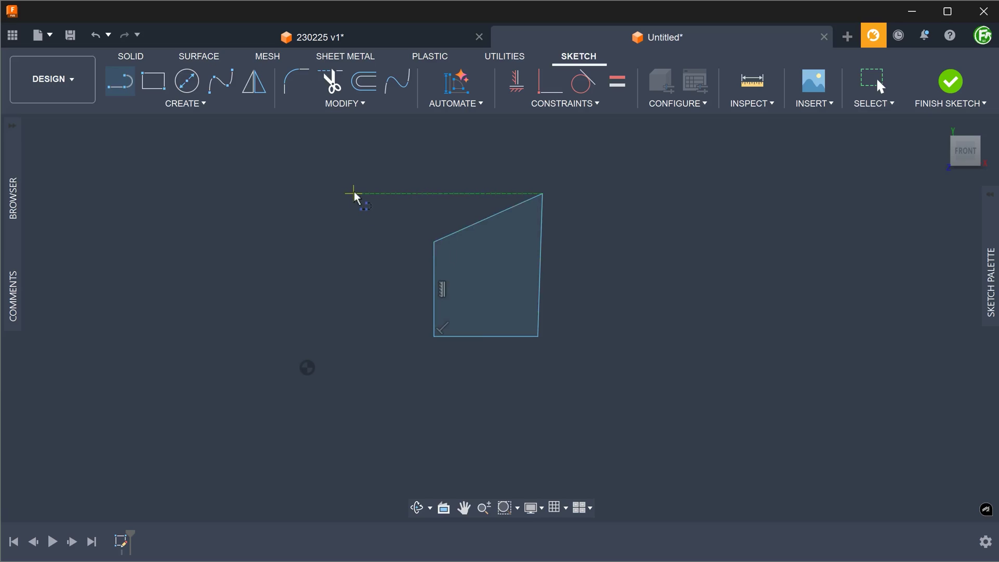
{"action": "scroll", "coordinate": [354, 187], "scroll_direction": "up", "scroll_amount": 2}
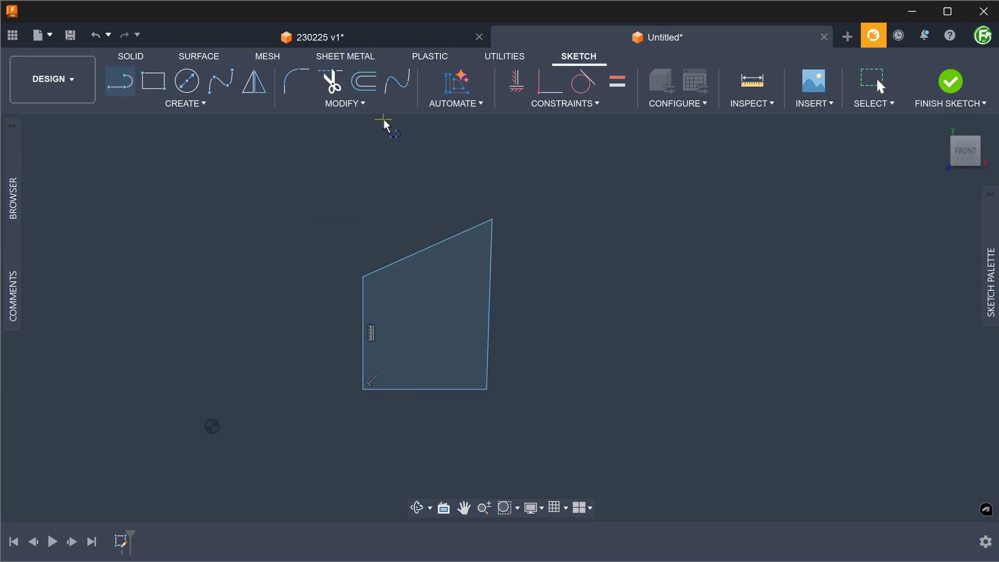
Step: Auto-dimension the quadrilateral with AI, request more proposals, and preview Results 2 through 4
{"action": "left_click", "coordinate": [453, 105]}
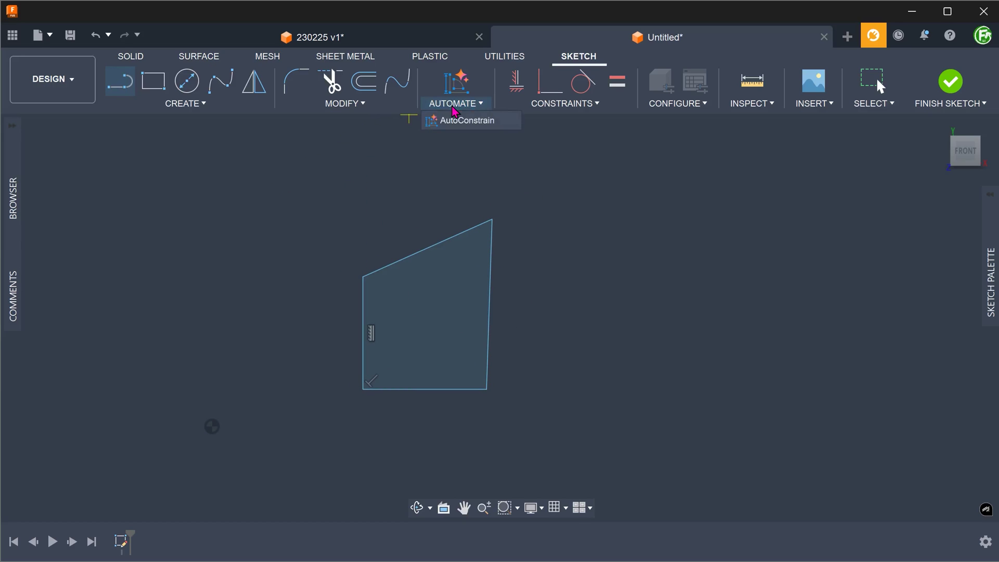
{"action": "left_click", "coordinate": [493, 120]}
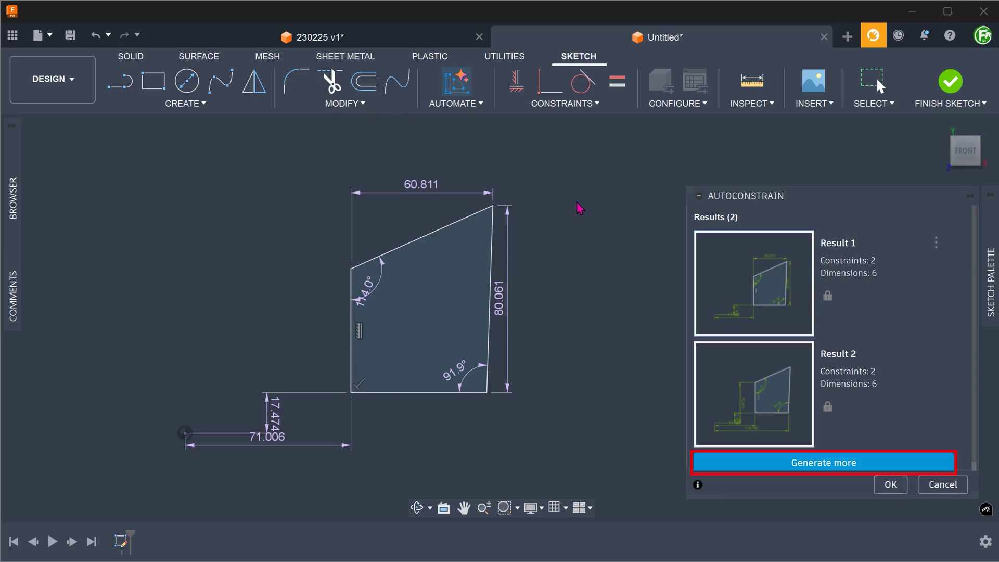
{"action": "left_click", "coordinate": [799, 466]}
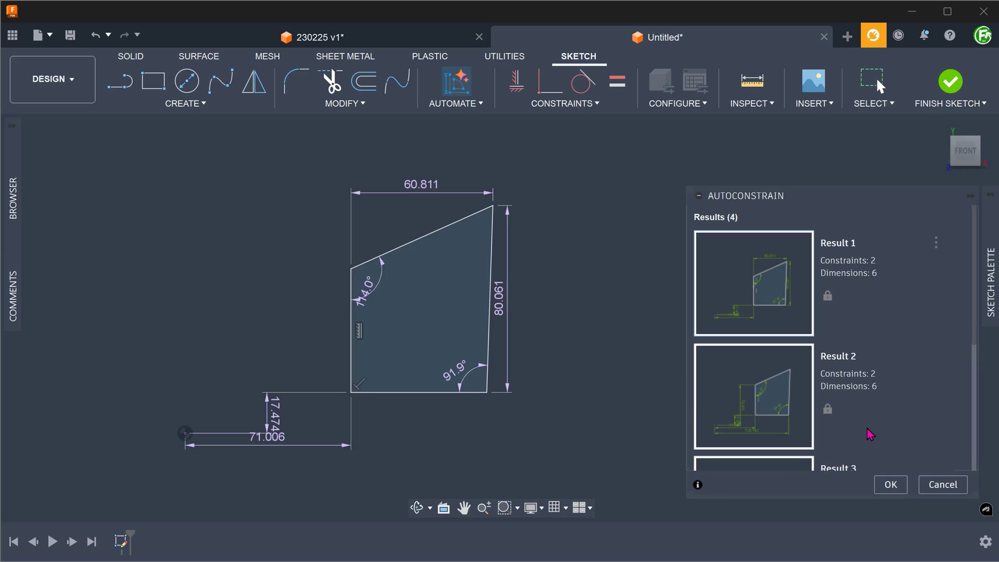
{"action": "left_click", "coordinate": [731, 375]}
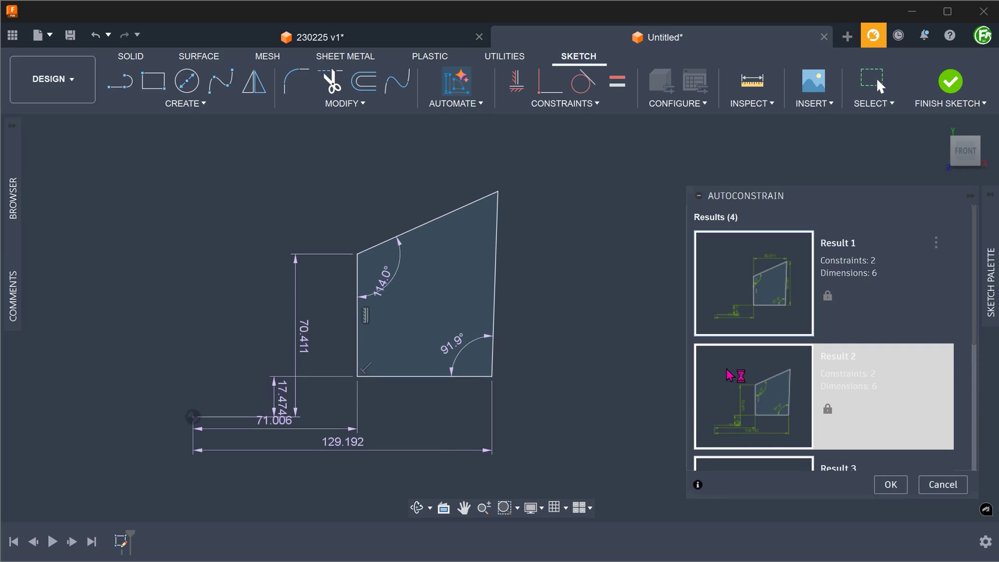
{"action": "scroll", "coordinate": [732, 380], "scroll_direction": "down", "scroll_amount": 1}
{"action": "scroll", "coordinate": [731, 380], "scroll_direction": "down", "scroll_amount": 1}
{"action": "left_click", "coordinate": [730, 409]}
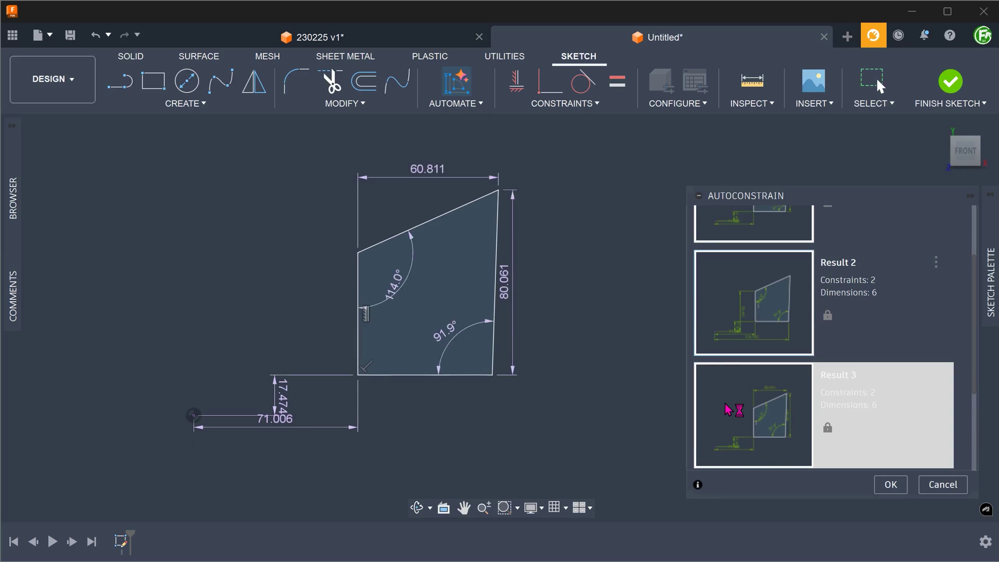
{"action": "scroll", "coordinate": [744, 409], "scroll_direction": "down", "scroll_amount": 1}
{"action": "scroll", "coordinate": [744, 408], "scroll_direction": "down", "scroll_amount": 1}
{"action": "left_click", "coordinate": [731, 406]}
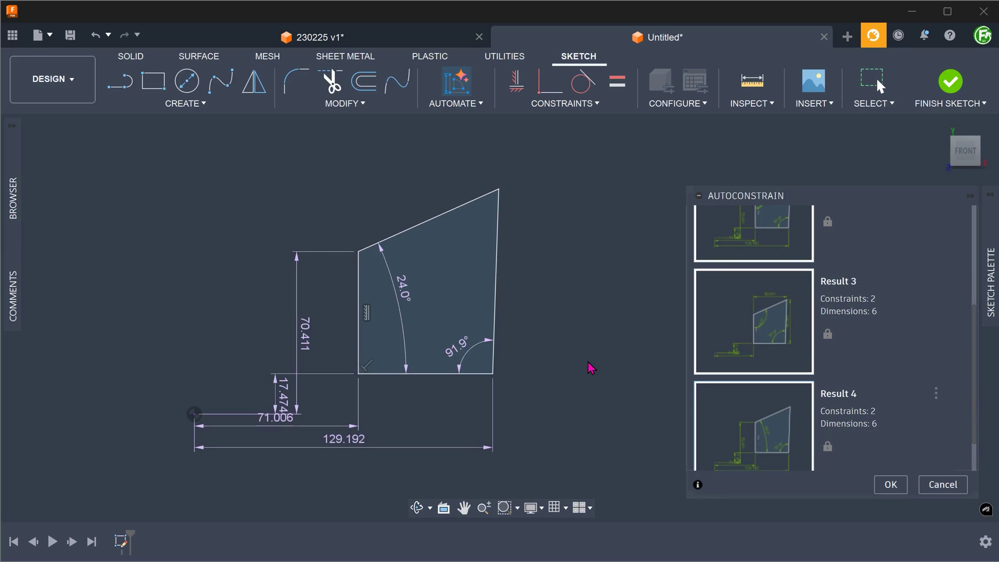
Step: Delete the 70.411 dimension and refresh Result 4's suggested dimension scheme
{"action": "left_click", "coordinate": [306, 337]}
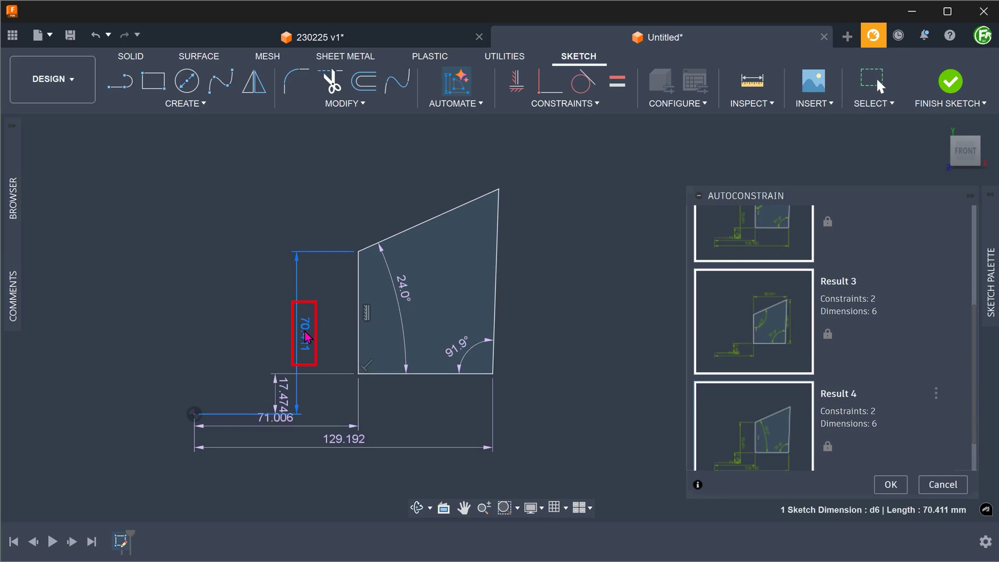
{"action": "key", "text": "Delete"}
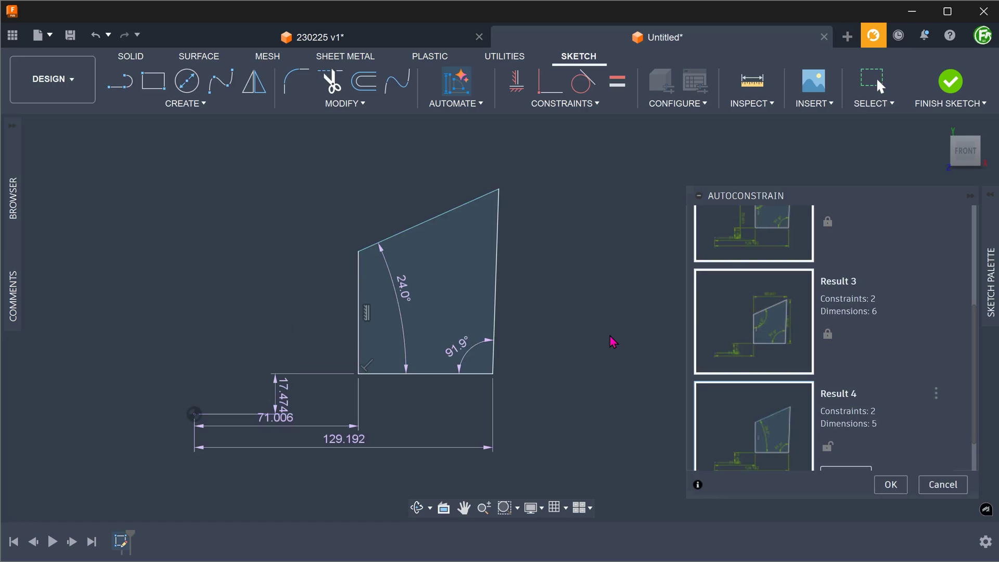
{"action": "scroll", "coordinate": [976, 409], "scroll_direction": "down", "scroll_amount": 2}
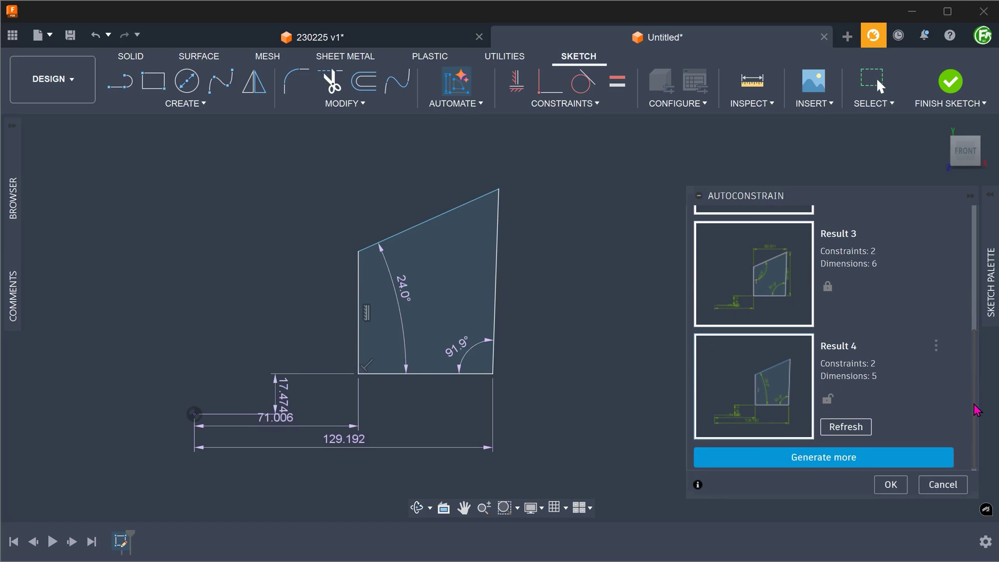
{"action": "left_click", "coordinate": [863, 430]}
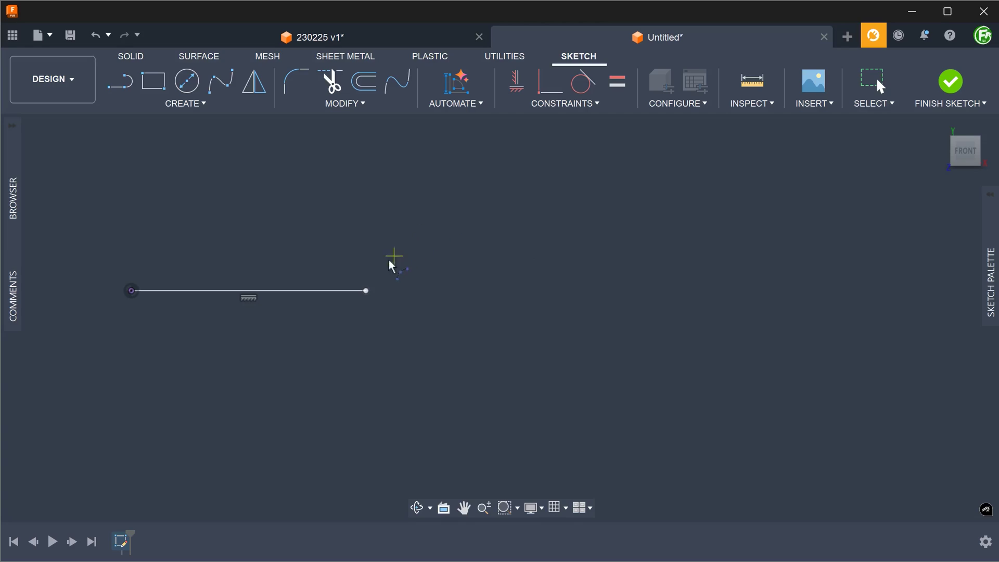
Step: Draw a 3-point arc from the line's right endpoint curving down and right
{"action": "left_click", "coordinate": [366, 291]}
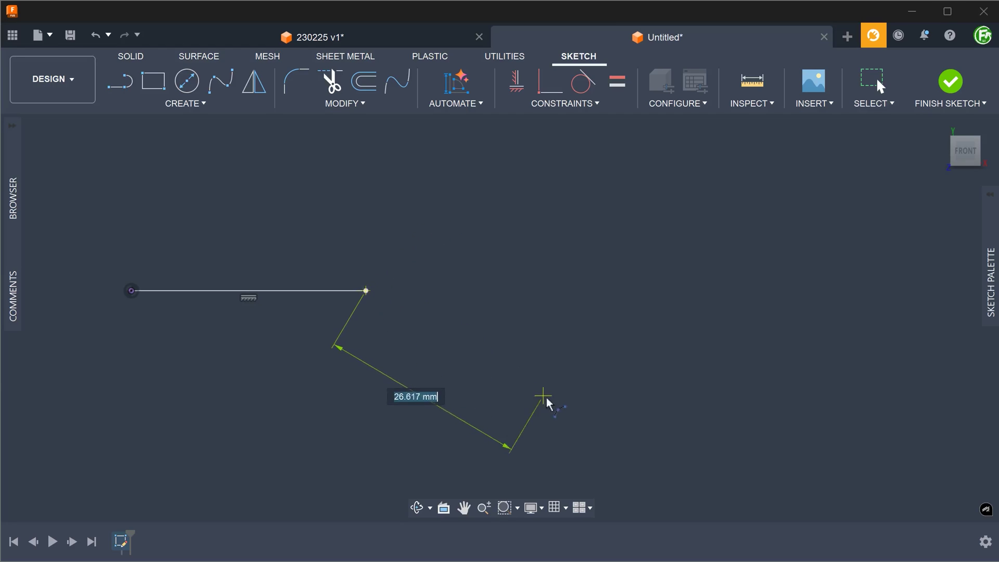
{"action": "left_click", "coordinate": [583, 421]}
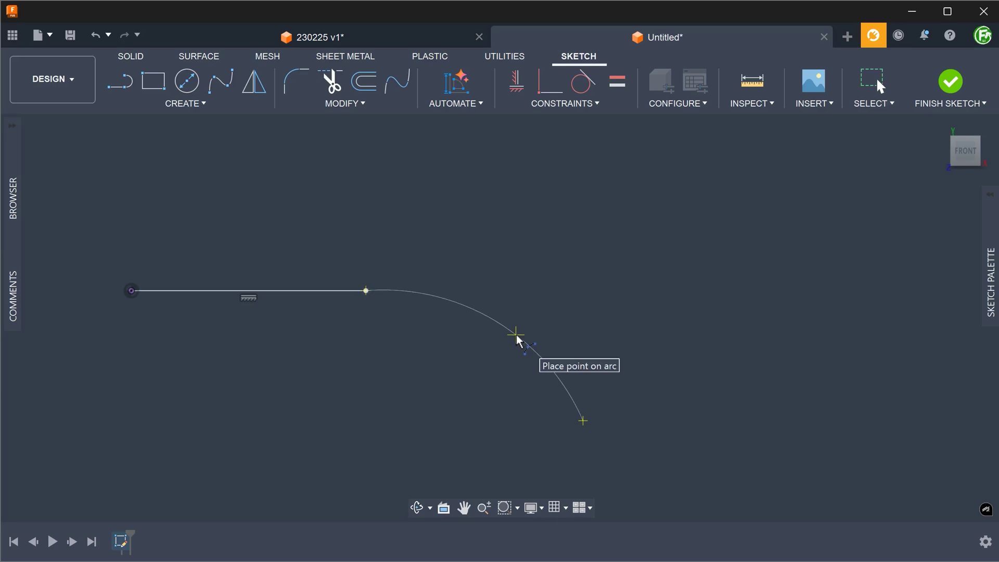
{"action": "left_click", "coordinate": [516, 335]}
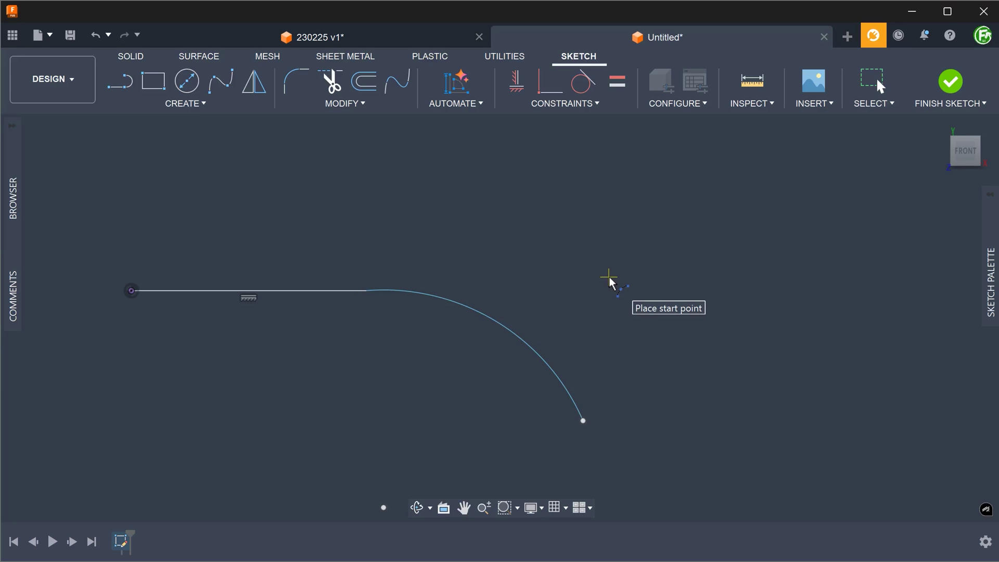
Step: Auto-dimension the line-and-arc sketch and preview the second and third suggested schemes
{"action": "left_click", "coordinate": [472, 104]}
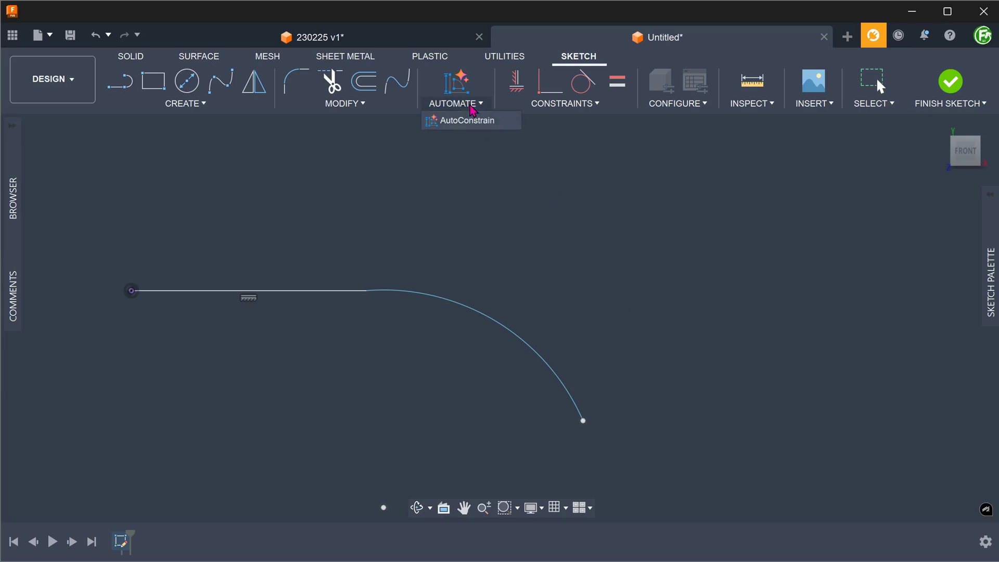
{"action": "left_click", "coordinate": [507, 121]}
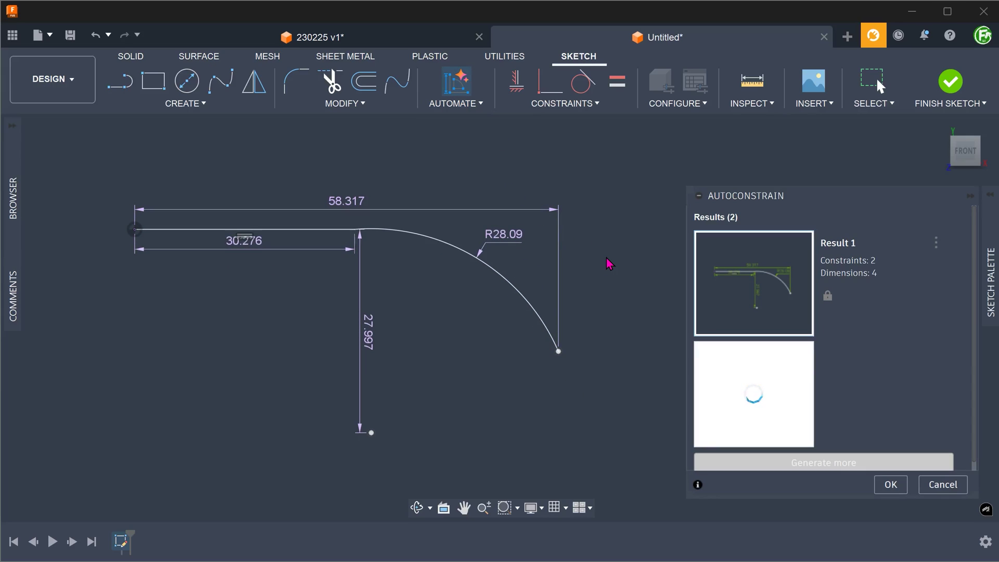
{"action": "left_click", "coordinate": [734, 375]}
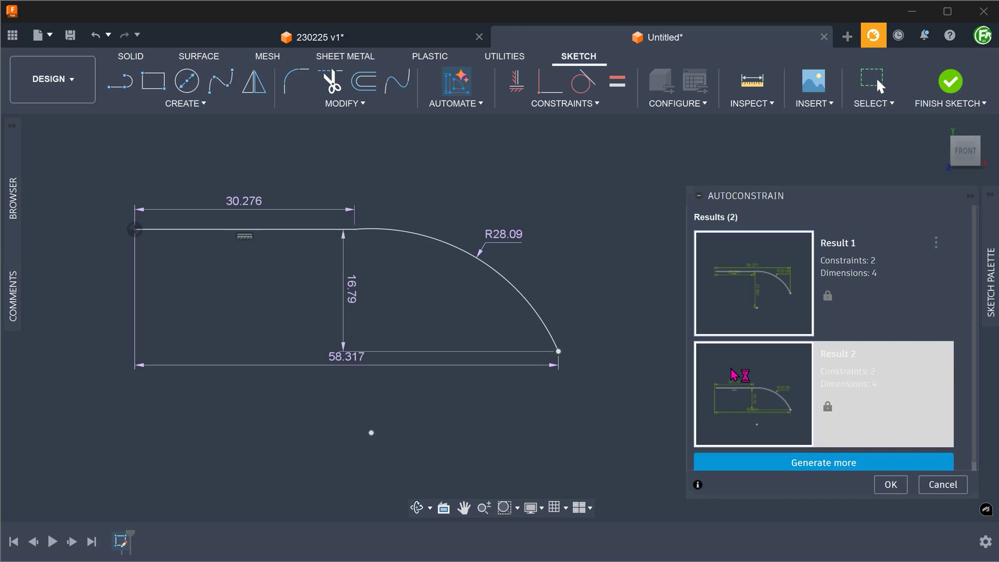
{"action": "scroll", "coordinate": [856, 350], "scroll_direction": "down", "scroll_amount": 4}
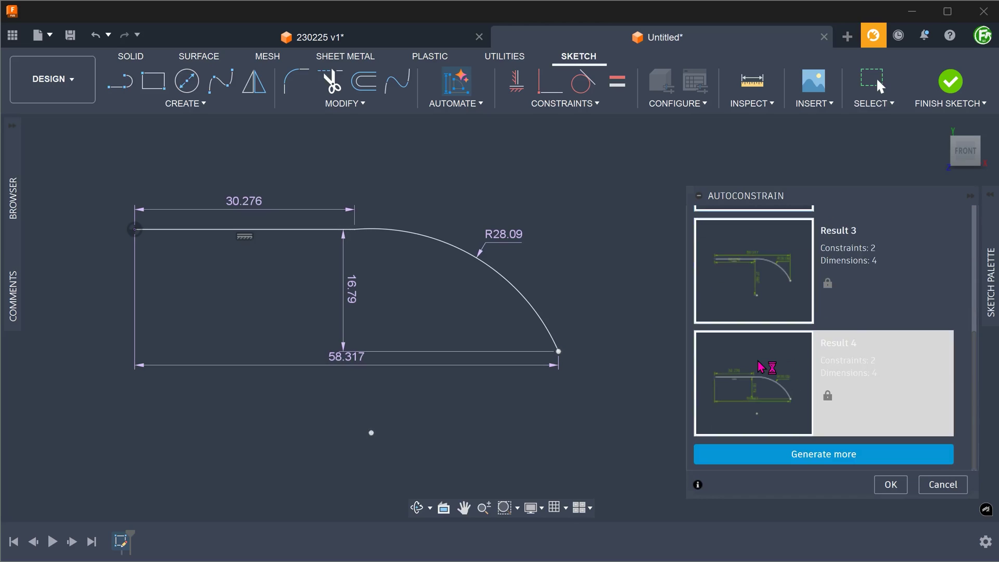
{"action": "left_click", "coordinate": [749, 302]}
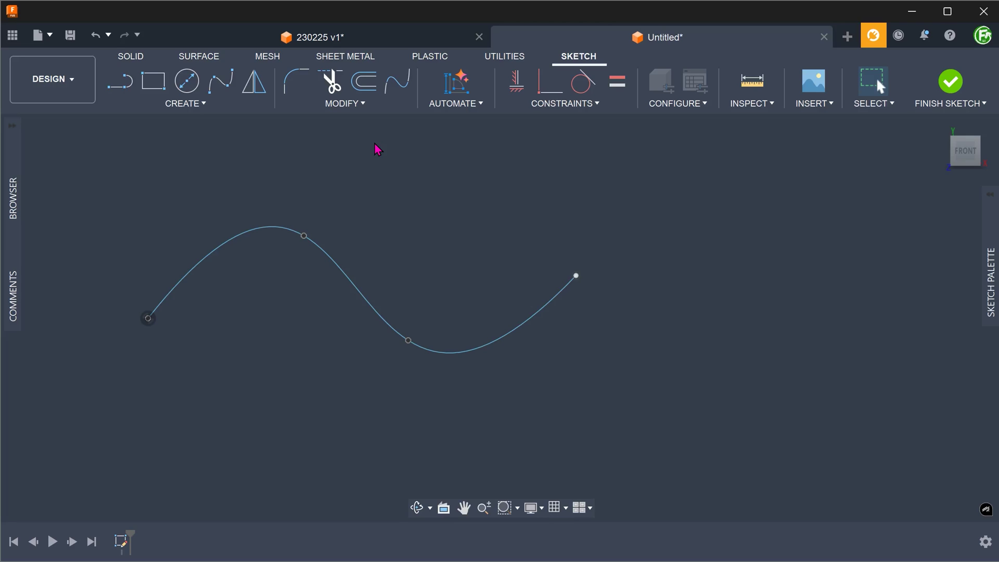
Step: Auto-dimension the spline and accept the suggested dimensions, including 18.798 and 32.844
{"action": "left_click", "coordinate": [452, 103]}
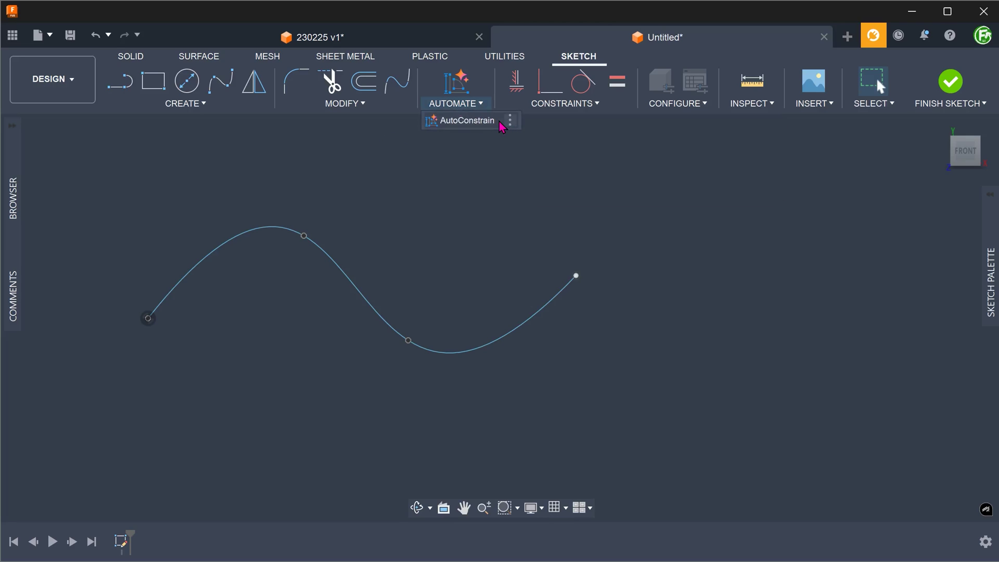
{"action": "left_click", "coordinate": [498, 121]}
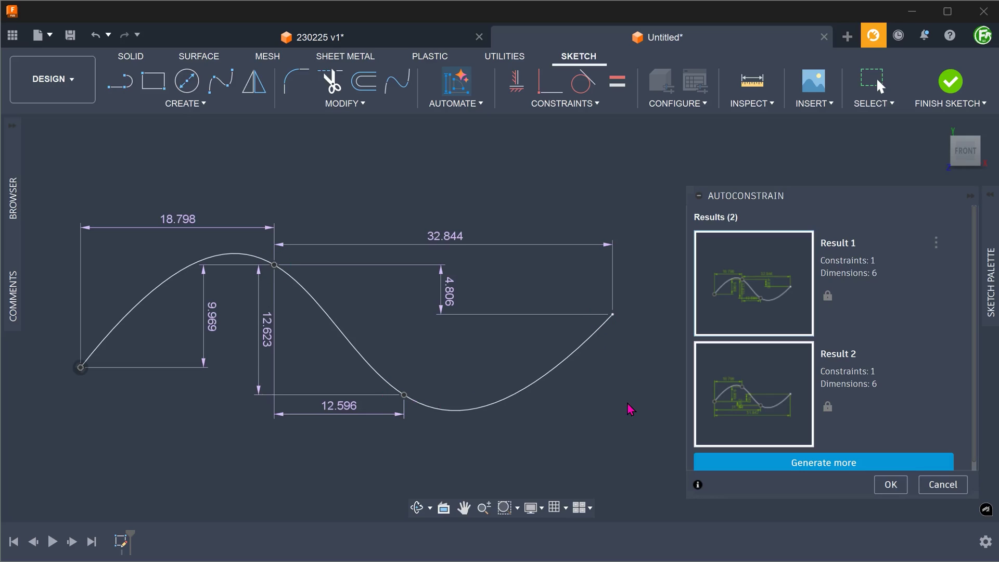
{"action": "left_click", "coordinate": [891, 484]}
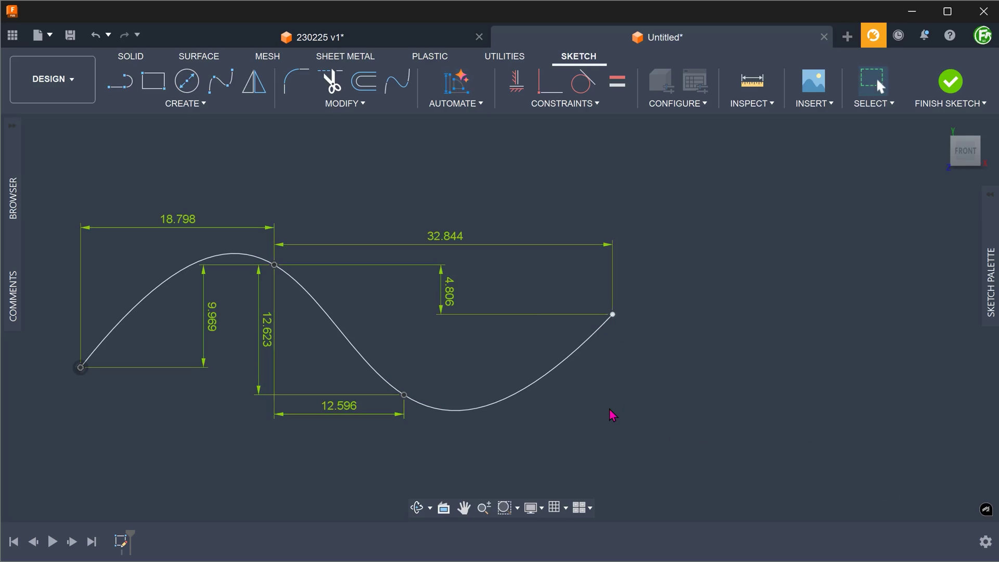
Step: Tilt the tangent handle at the spline's right endpoint to reshape the curve
{"action": "left_click", "coordinate": [614, 316]}
{"action": "mouse_move", "coordinate": [680, 243]}
{"action": "left_mouse_down"}
{"action": "mouse_move", "coordinate": [647, 275]}
{"action": "mouse_move", "coordinate": [670, 245]}
{"action": "mouse_move", "coordinate": [697, 273]}
{"action": "mouse_move", "coordinate": [681, 243]}
{"action": "mouse_move", "coordinate": [672, 276]}
{"action": "mouse_move", "coordinate": [679, 260]}
{"action": "mouse_move", "coordinate": [665, 268]}
{"action": "mouse_move", "coordinate": [671, 255]}
{"action": "left_mouse_up"}
{"action": "left_click", "coordinate": [663, 334]}
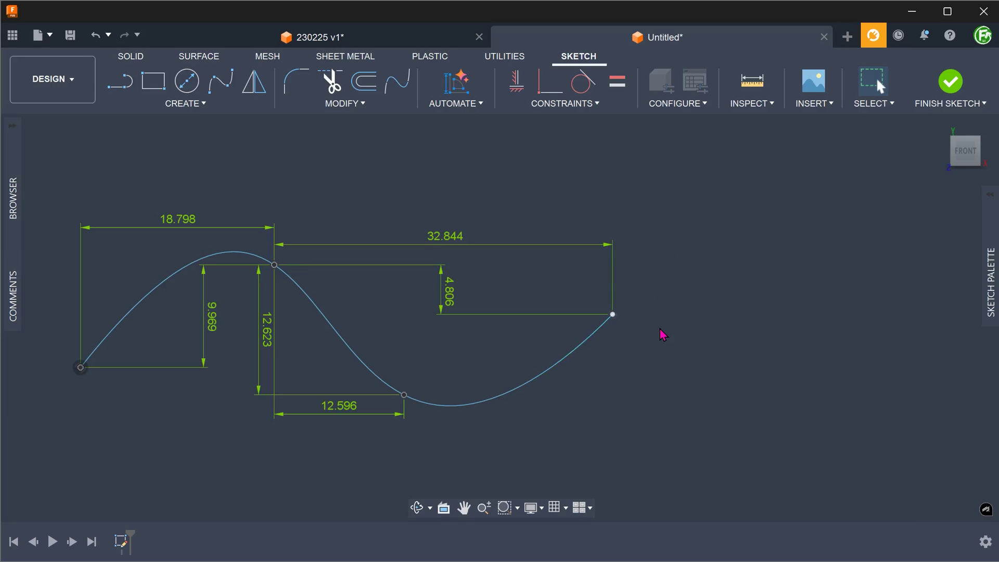
{"action": "left_click", "coordinate": [613, 314]}
{"action": "left_click", "coordinate": [460, 104]}
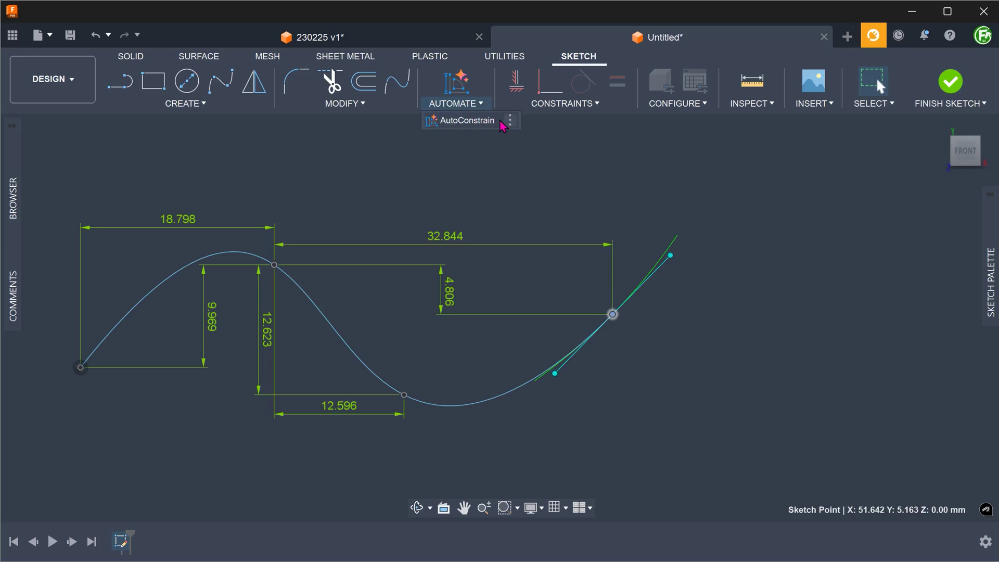
Step: Dimension the right tangent handle (11.229, 11.463), reshape the lower fit point's tangent, re-run AutoConstrain
{"action": "left_click", "coordinate": [501, 121]}
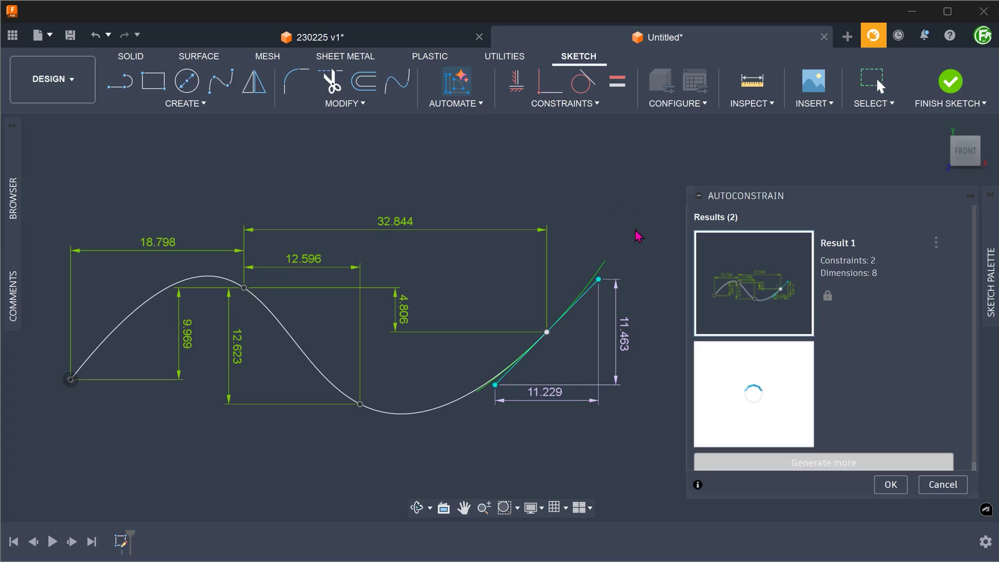
{"action": "left_click", "coordinate": [890, 484]}
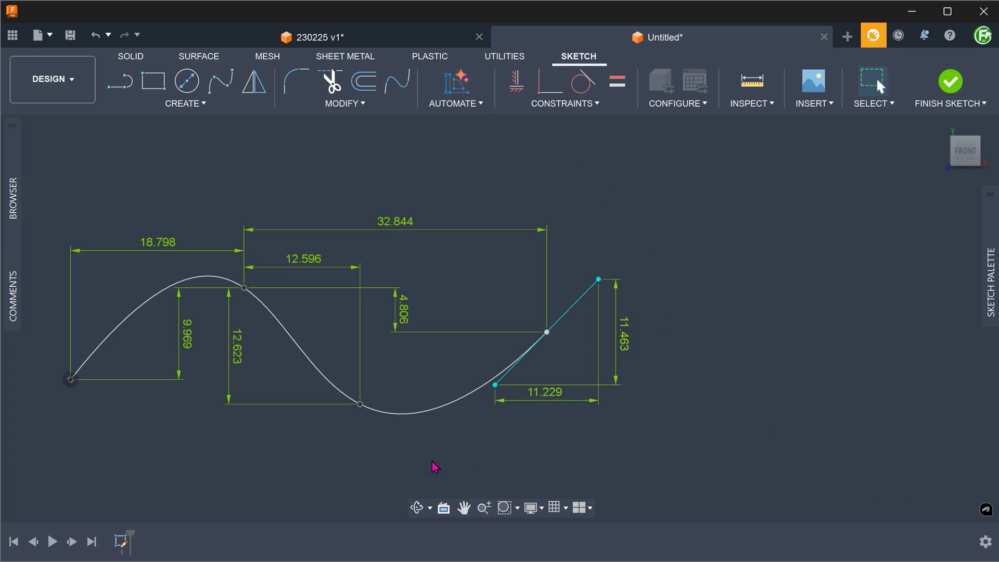
{"action": "left_click", "coordinate": [360, 405]}
{"action": "left_click_drag", "start_coordinate": [400, 425], "coordinate": [407, 428]}
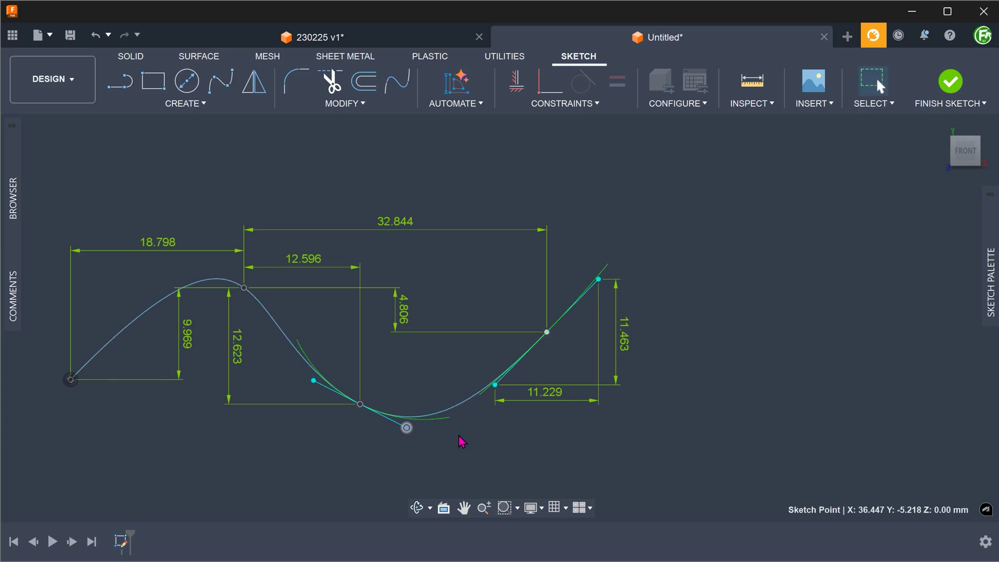
{"action": "left_click", "coordinate": [479, 103]}
{"action": "left_click", "coordinate": [463, 118]}
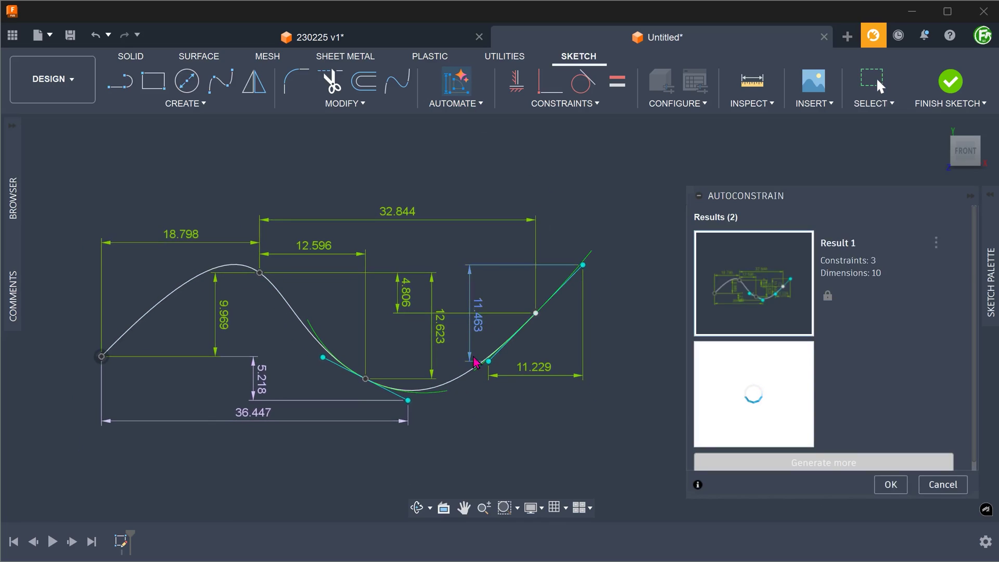